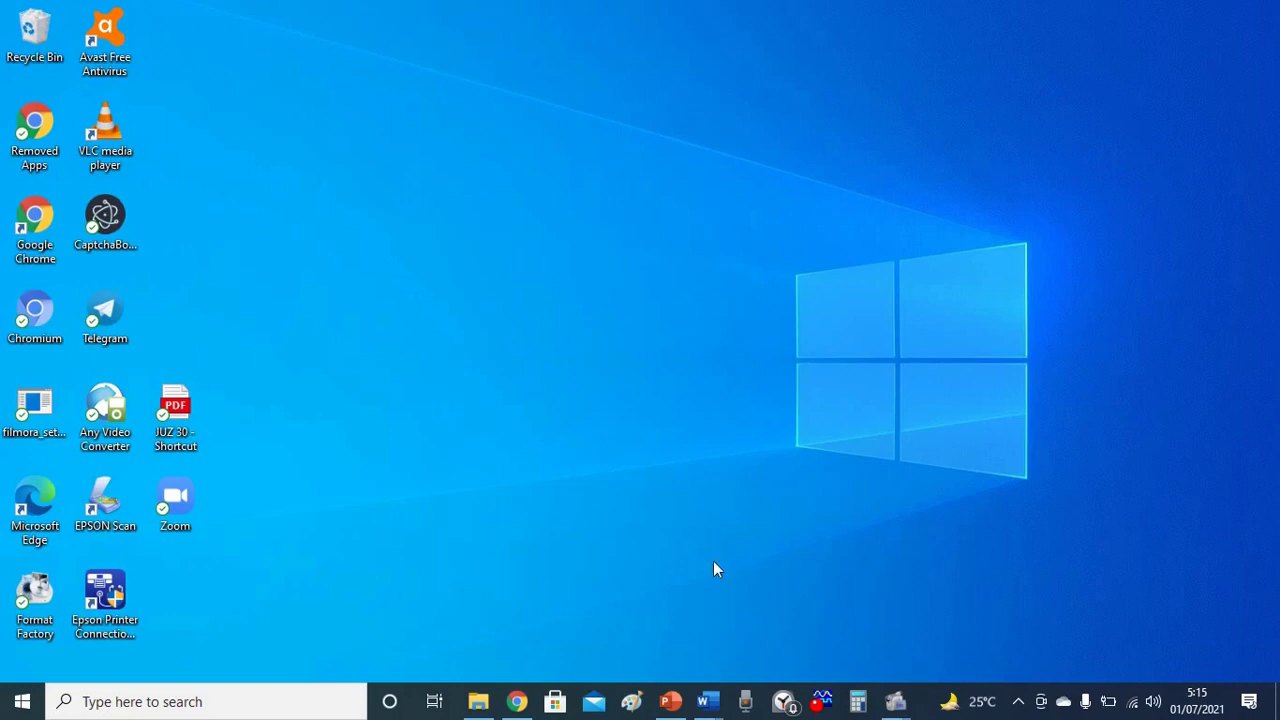
- Open the SURAT TITA letter and insert the WhatsApp signature photo from Downloads
mouse_move(709, 704)
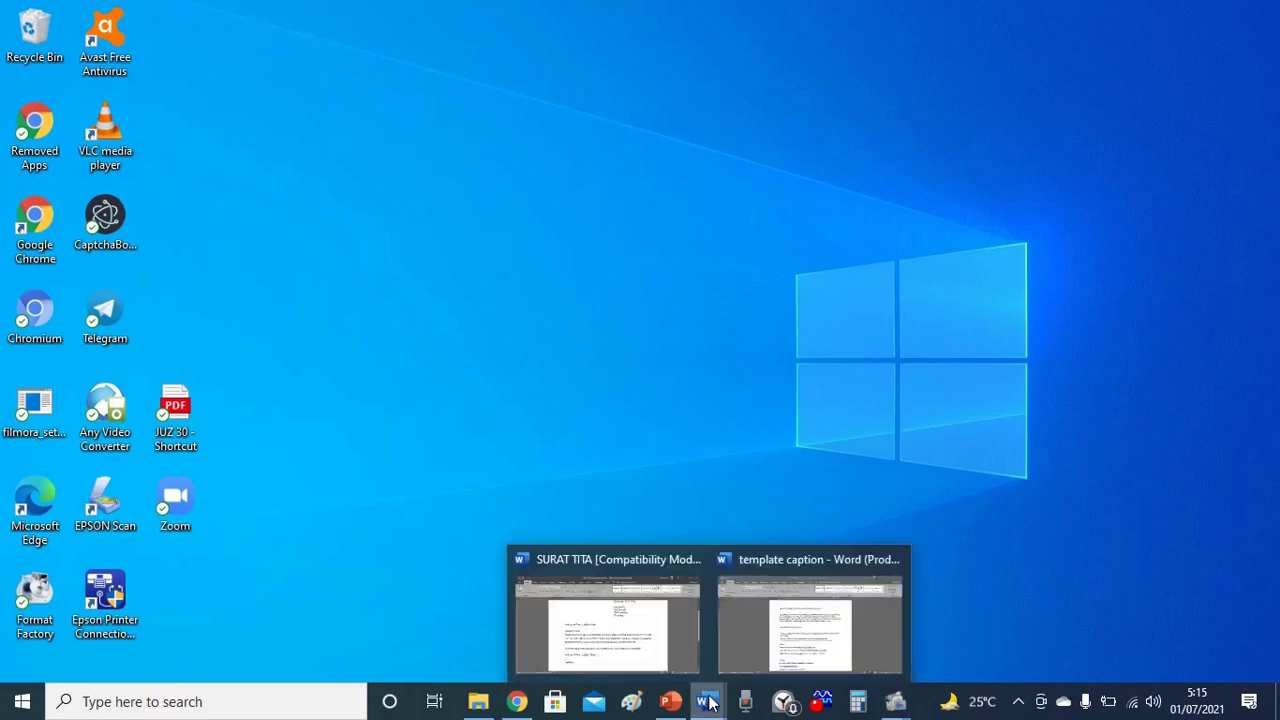
left_click(669, 652)
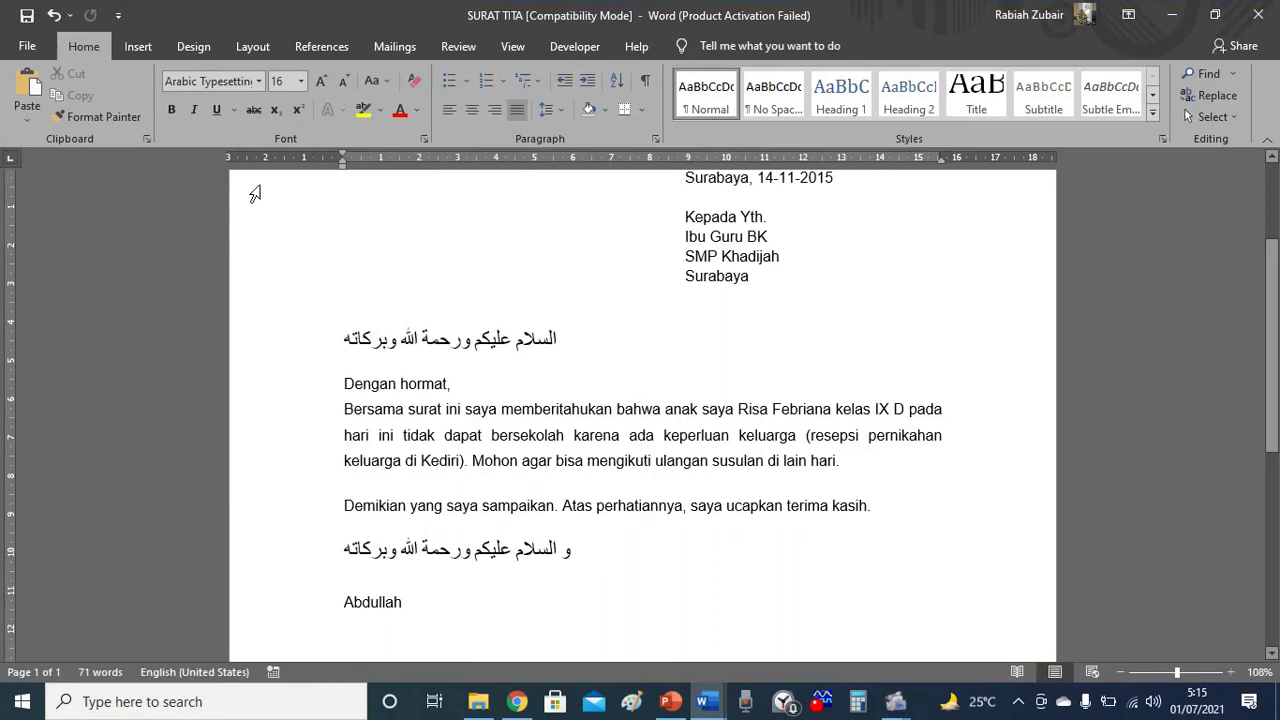
left_click(143, 45)
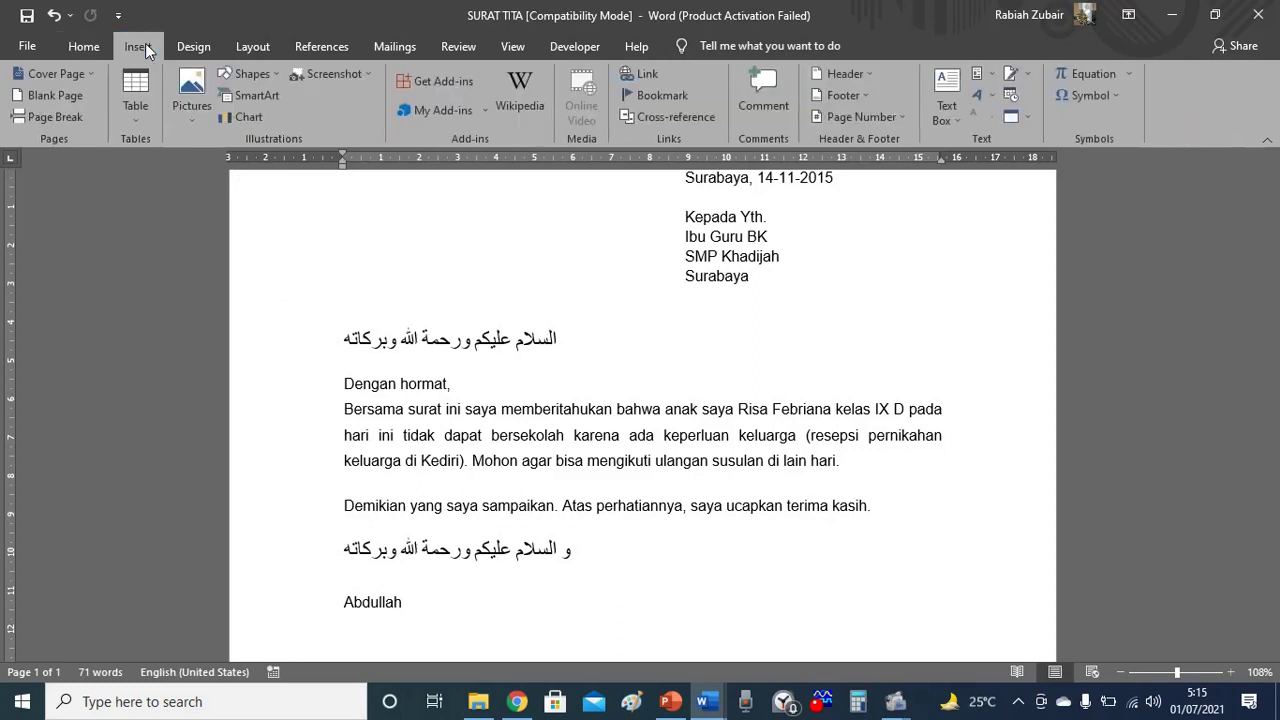
left_click(197, 116)
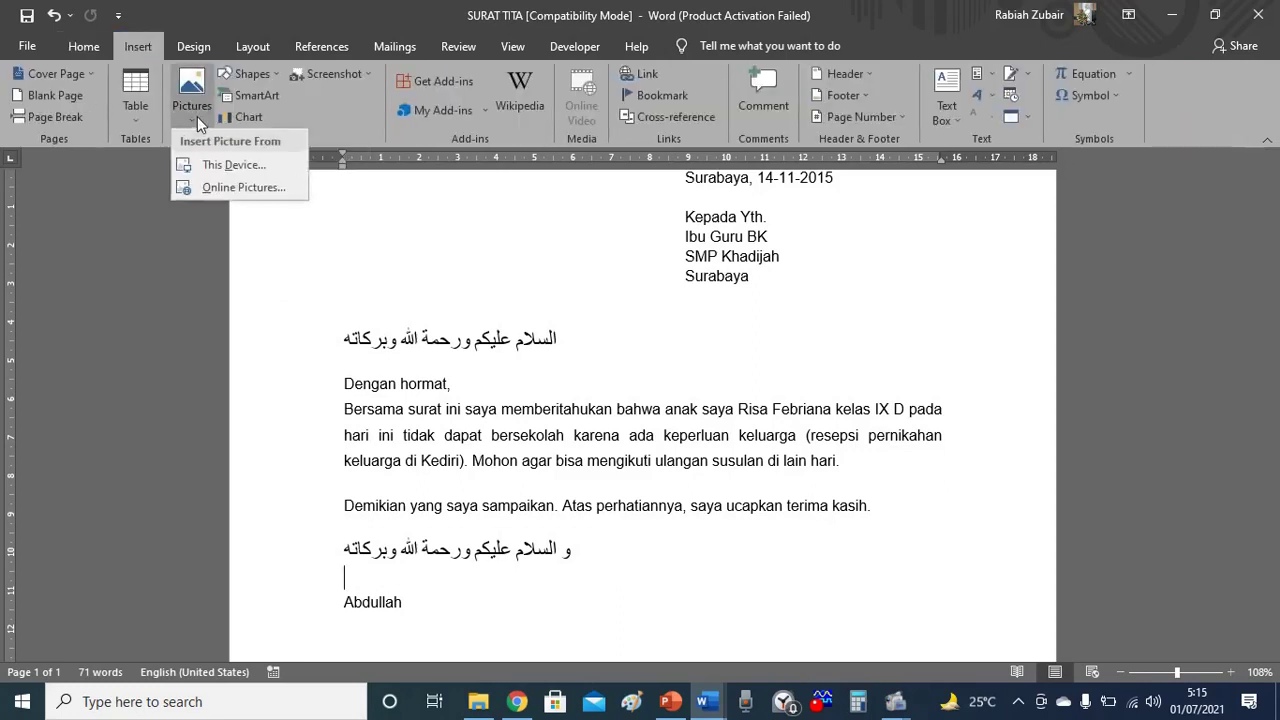
left_click(224, 164)
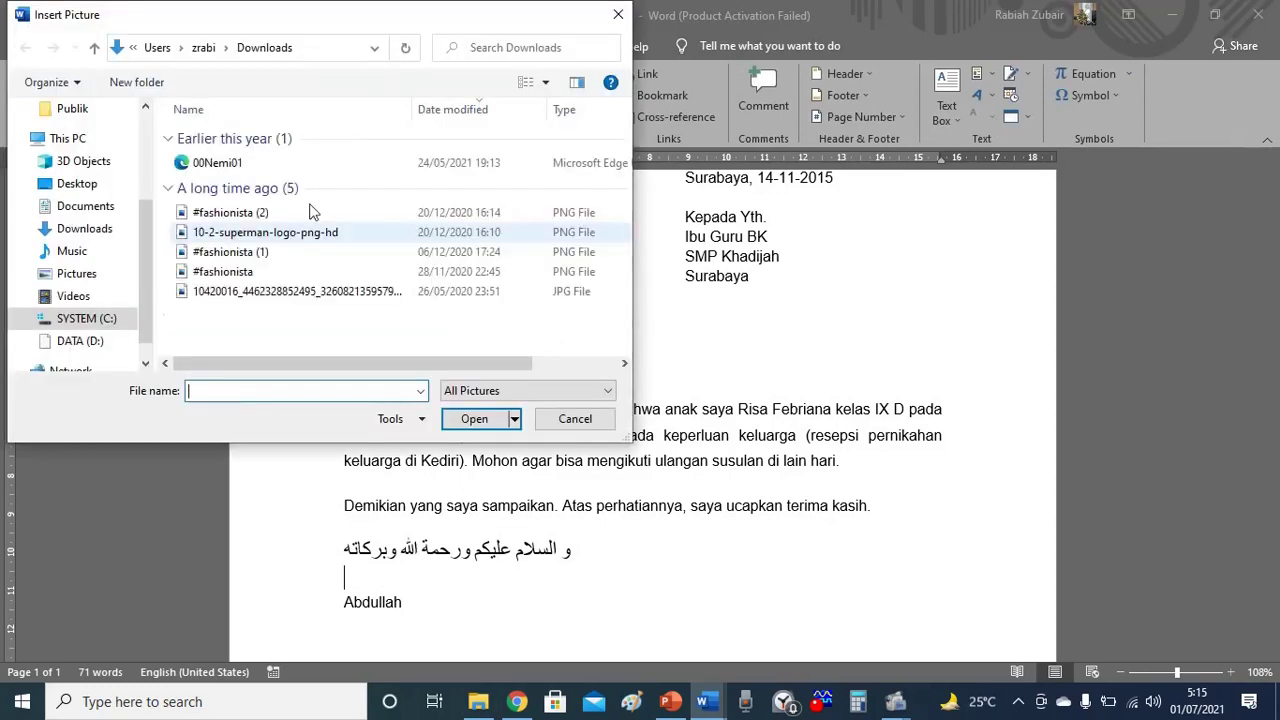
left_click(91, 229)
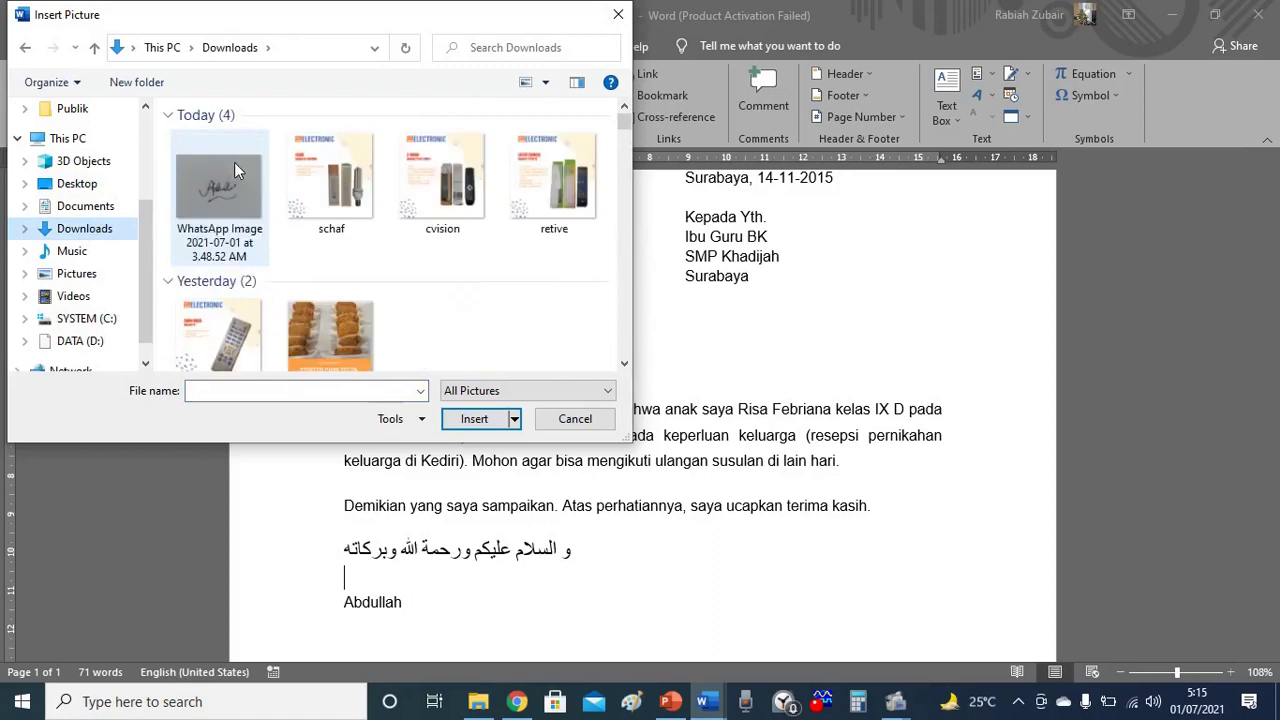
double_click(233, 168)
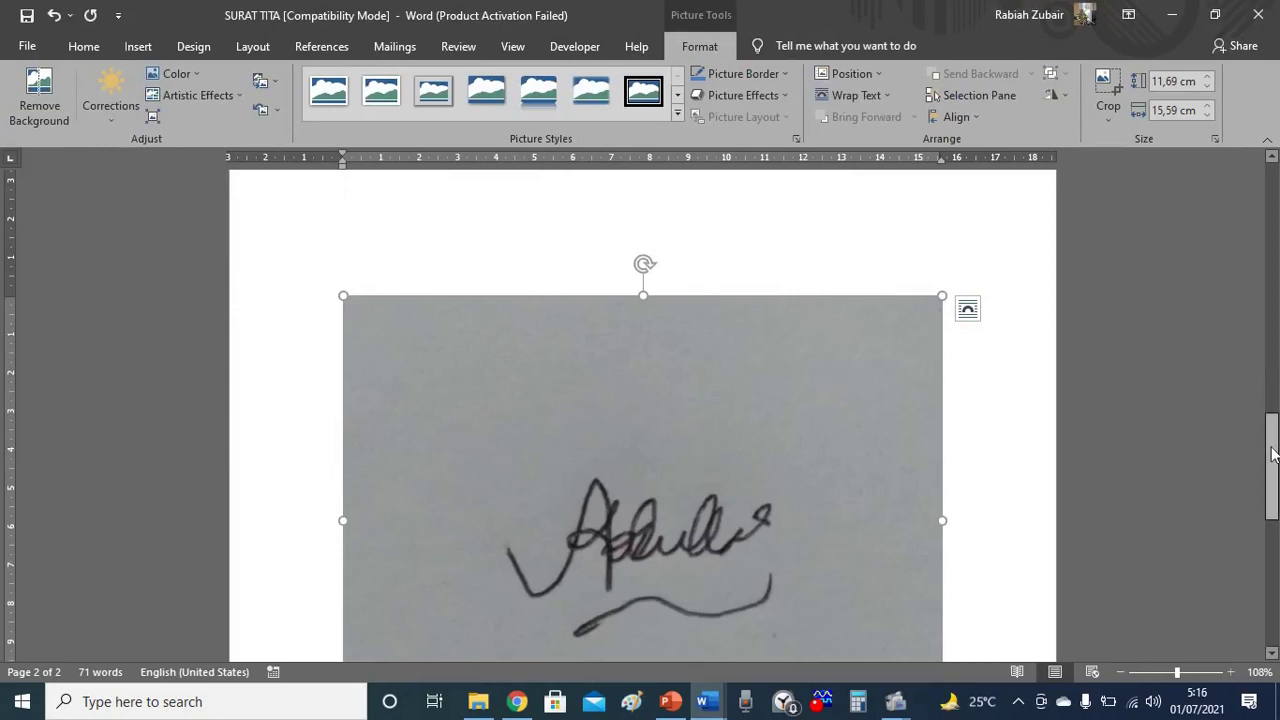
- Recolor the signature picture to Black and White 50%, turning the grey paper white
left_click_drag(1272, 455, 1273, 475)
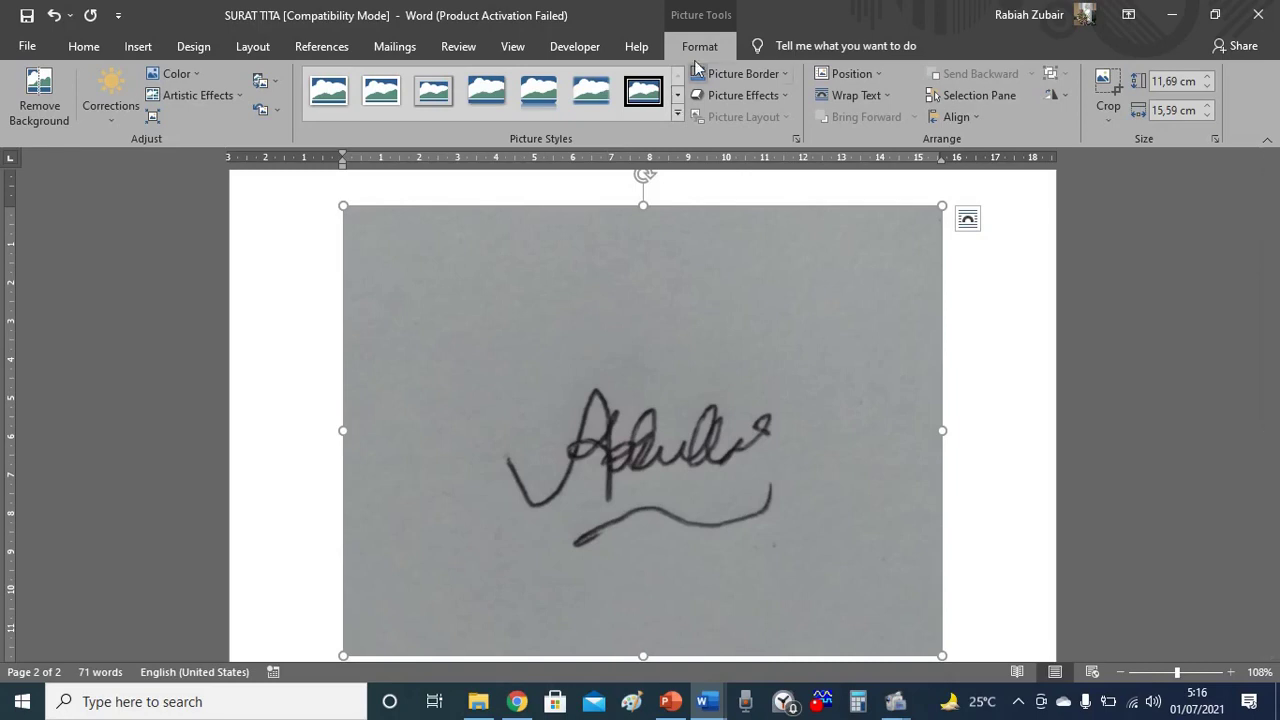
left_click(192, 74)
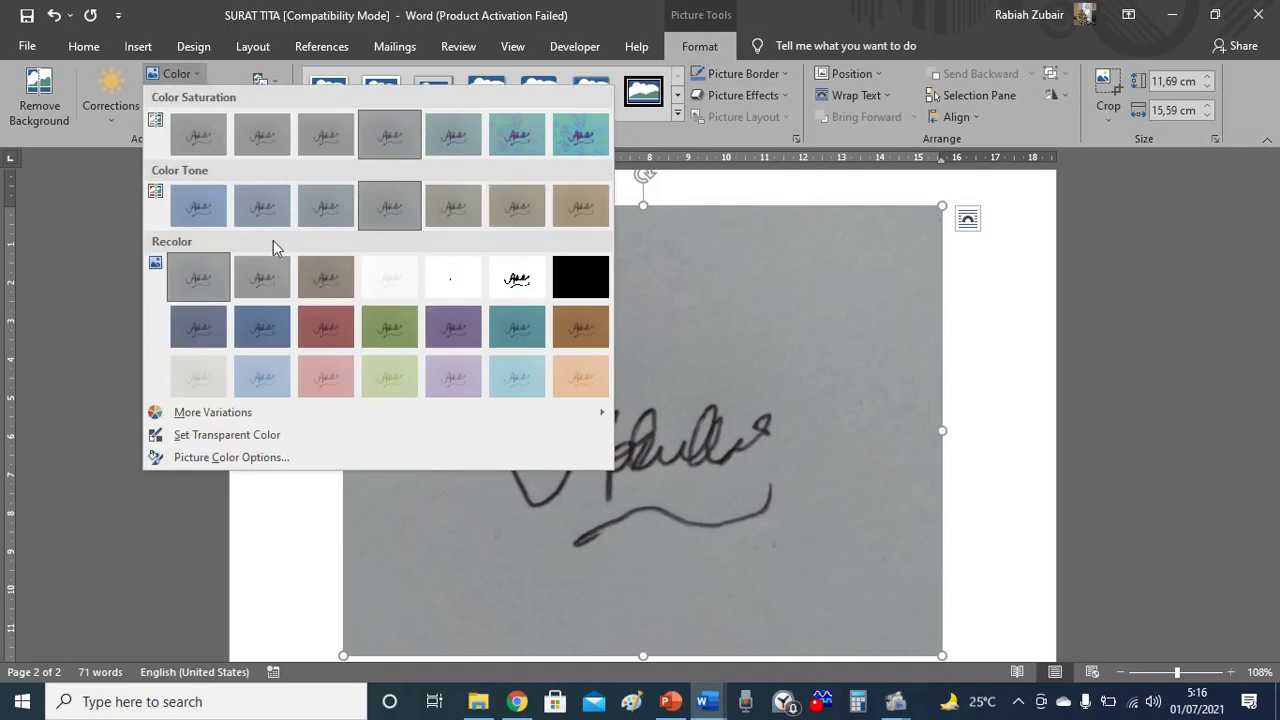
left_click(509, 276)
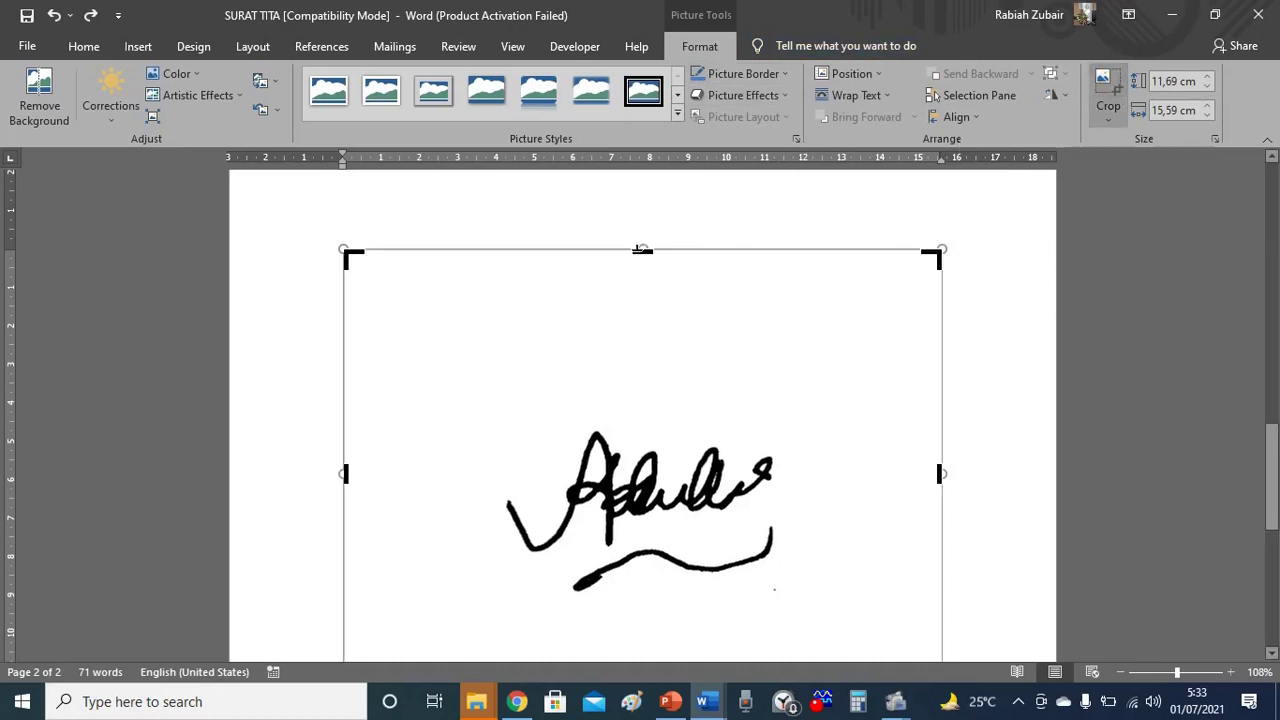
- Crop the signature picture's top, left, bottom and right edges tightly to the handwriting, about 7,62 cm wide
left_click_drag(641, 250, 637, 408)
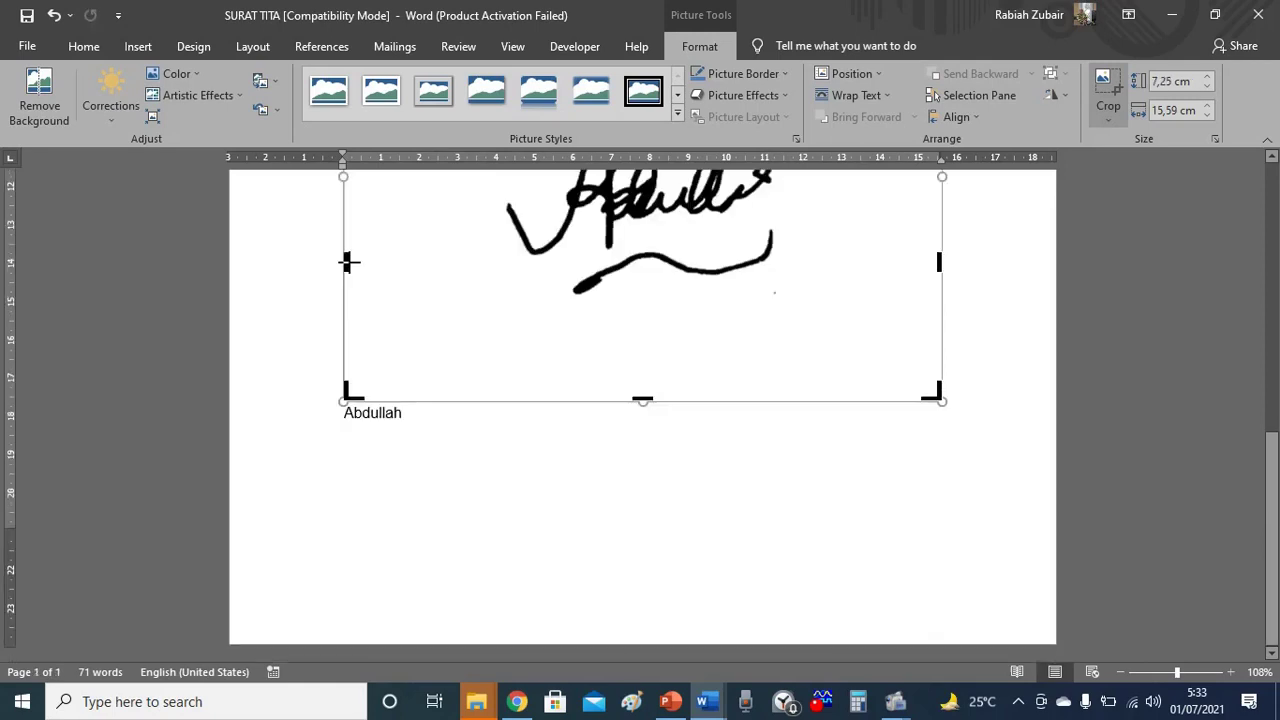
left_click_drag(347, 262, 497, 251)
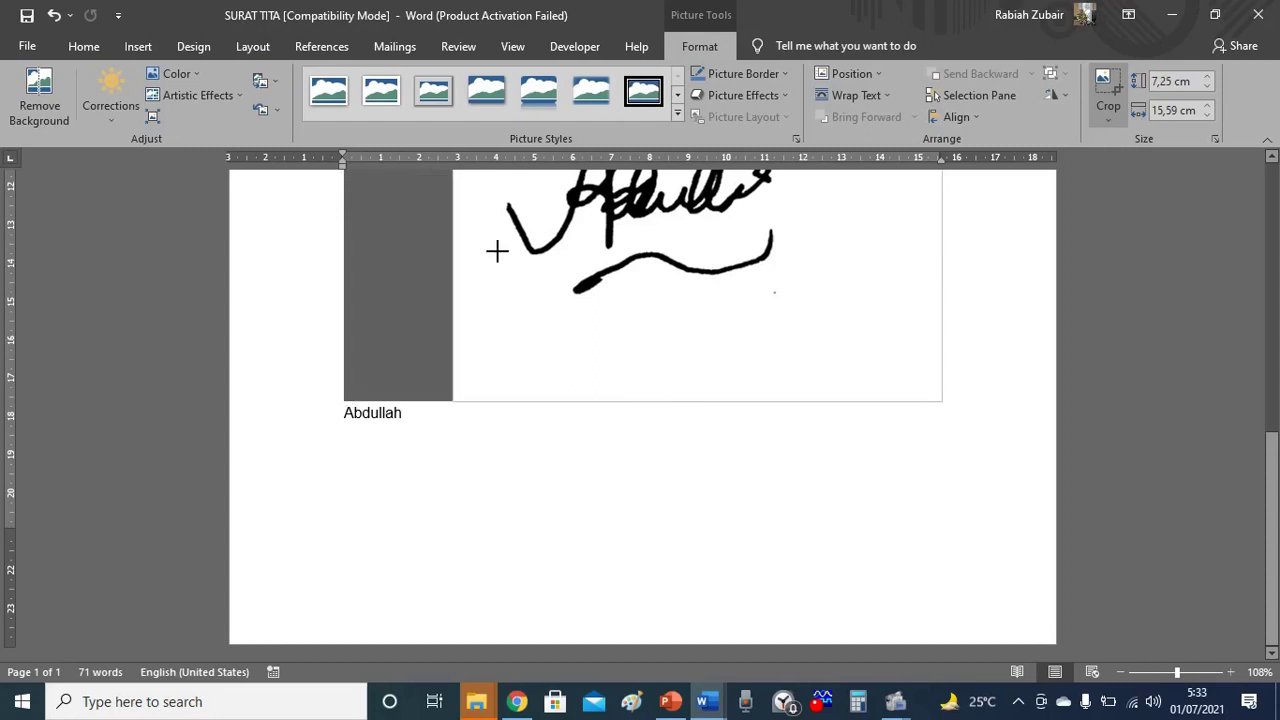
left_click_drag(497, 251, 495, 252)
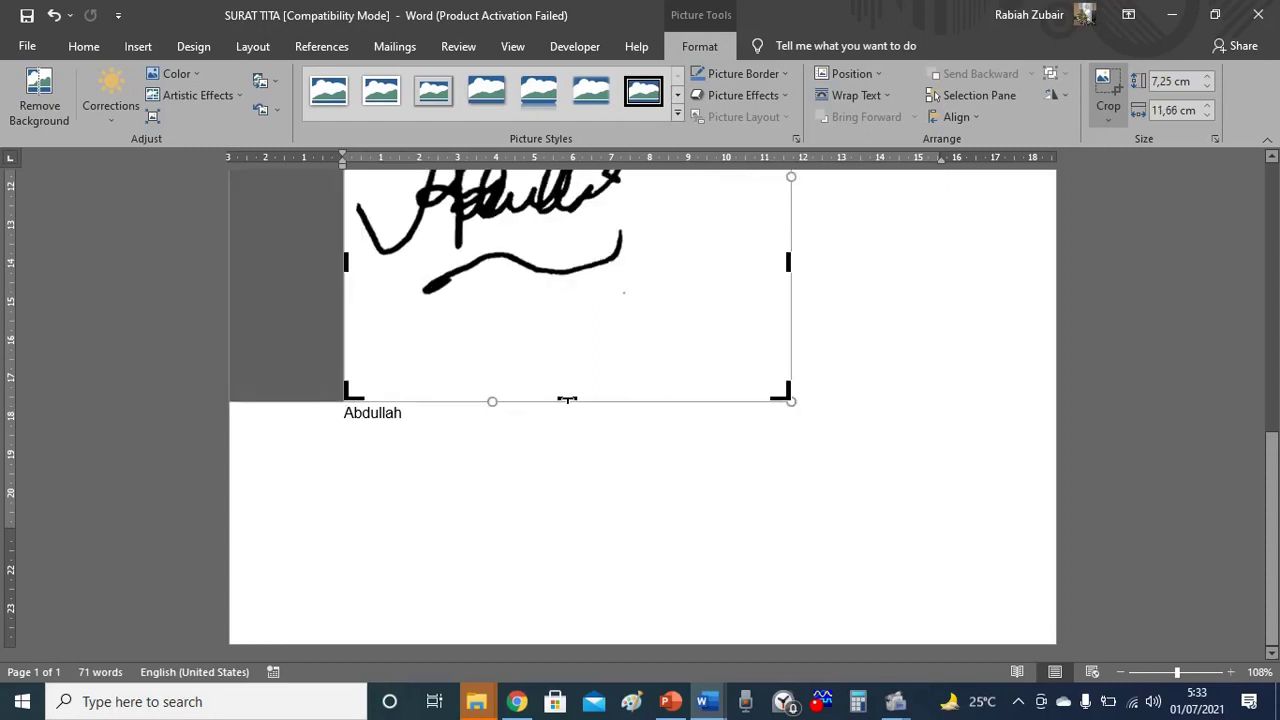
left_click_drag(567, 398, 566, 291)
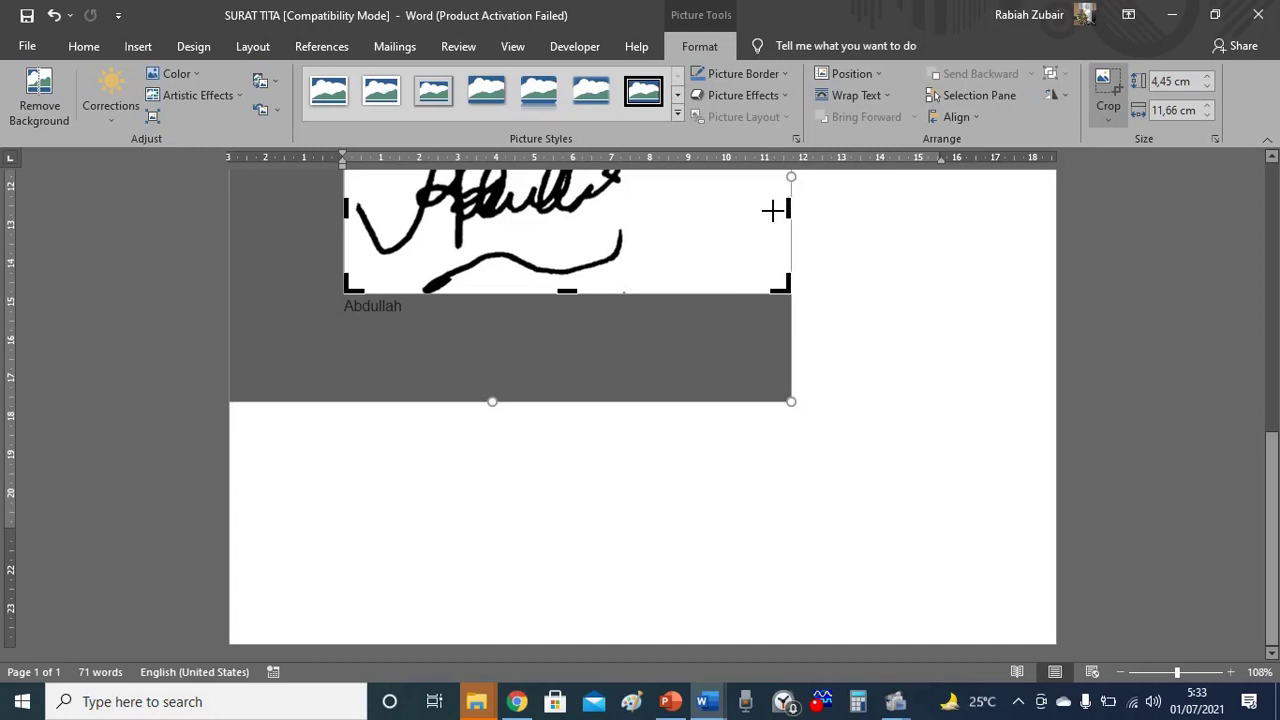
left_click_drag(773, 210, 648, 207)
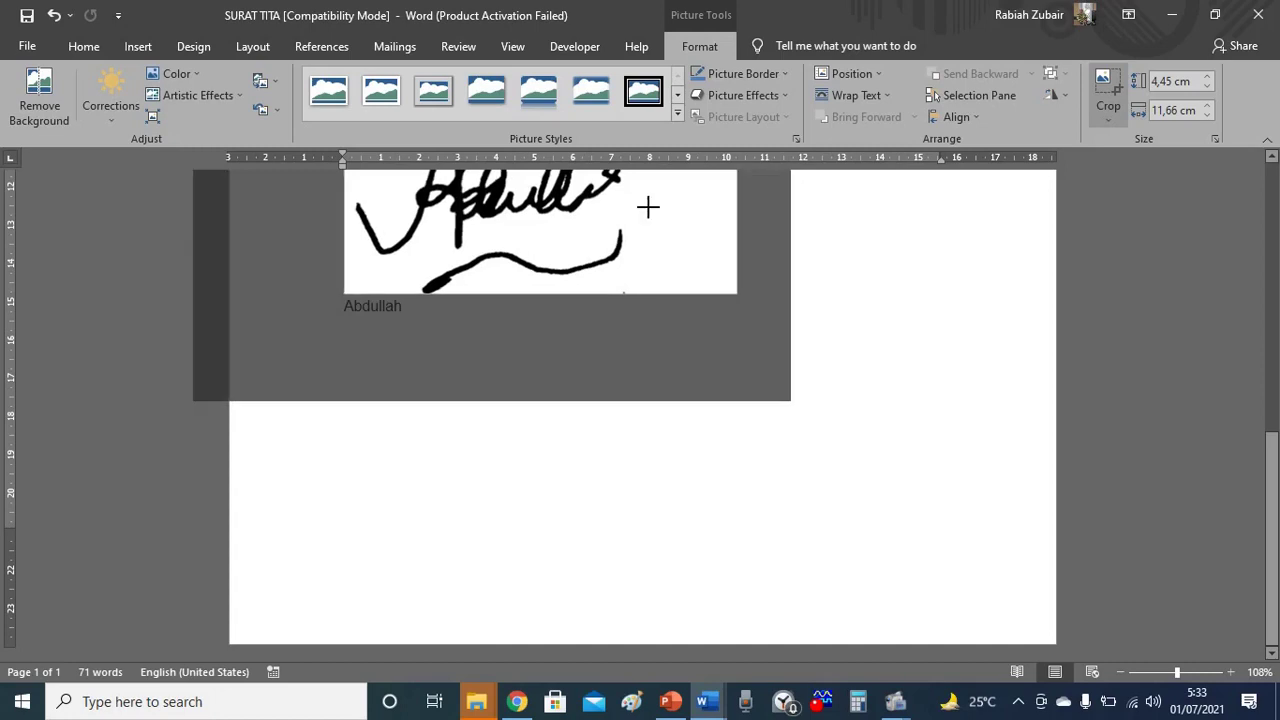
left_click_drag(648, 207, 648, 207)
left_click(1112, 270)
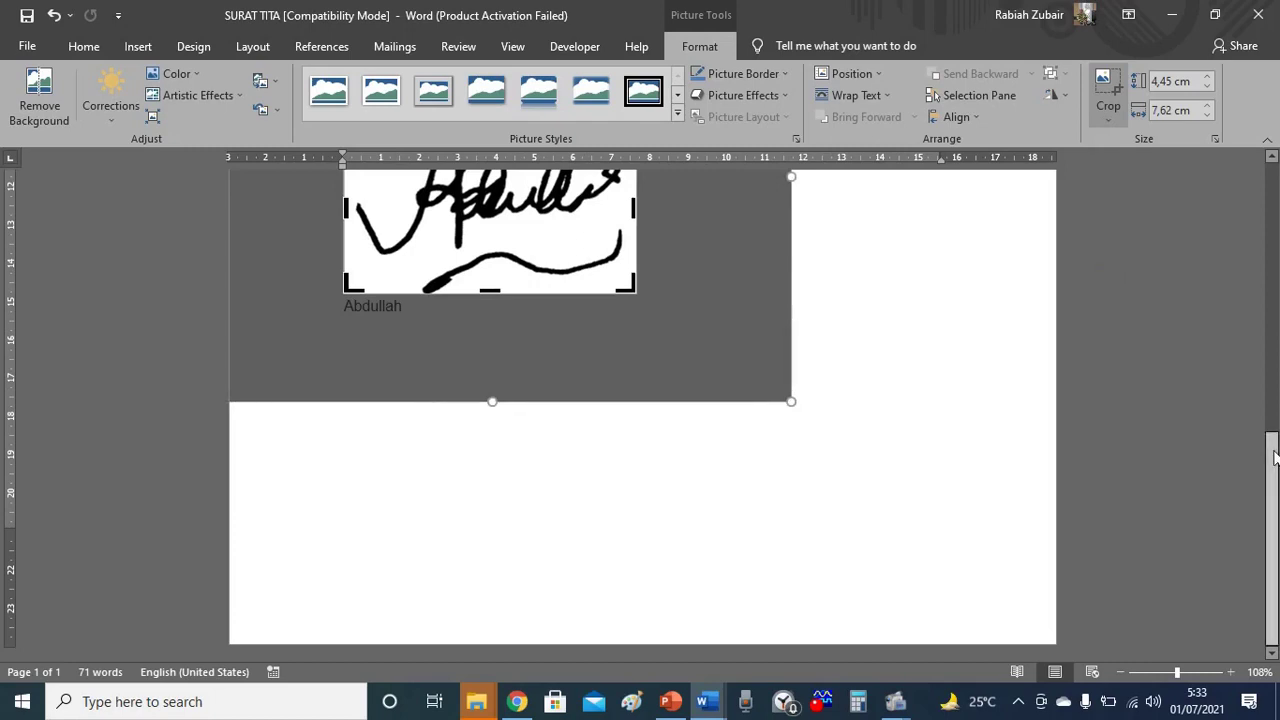
left_click_drag(1272, 455, 1272, 403)
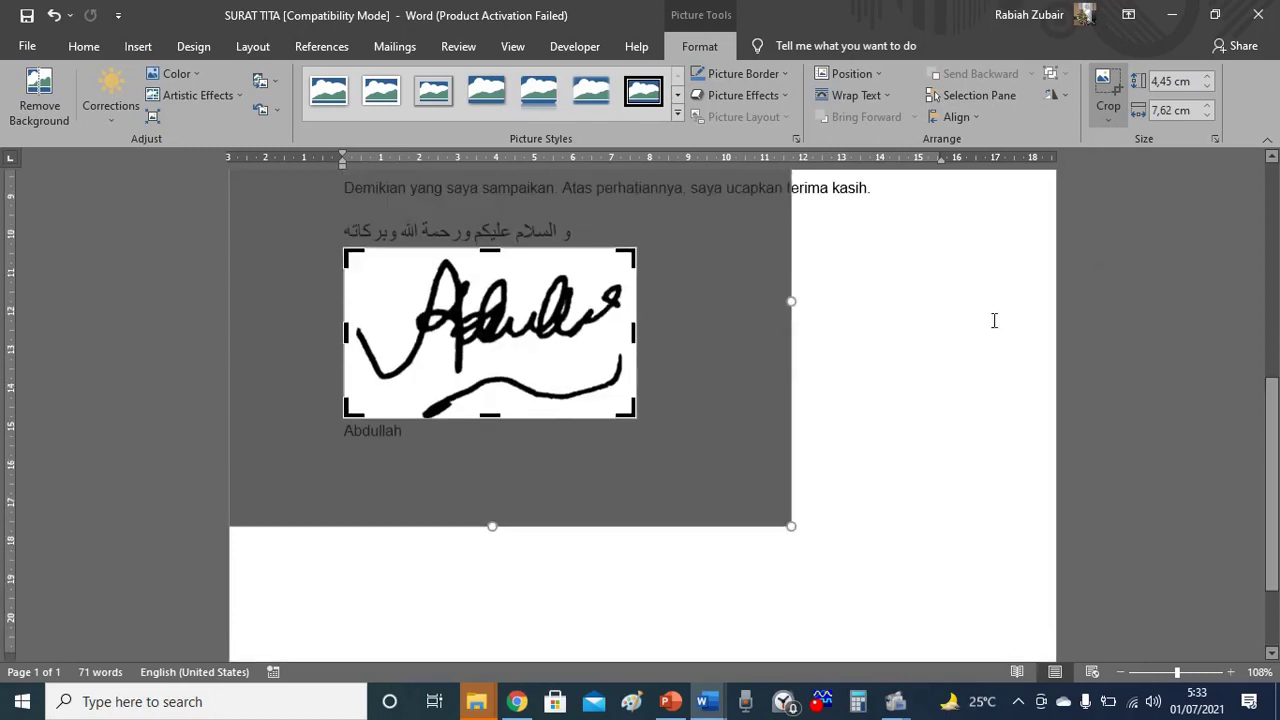
left_click(897, 347)
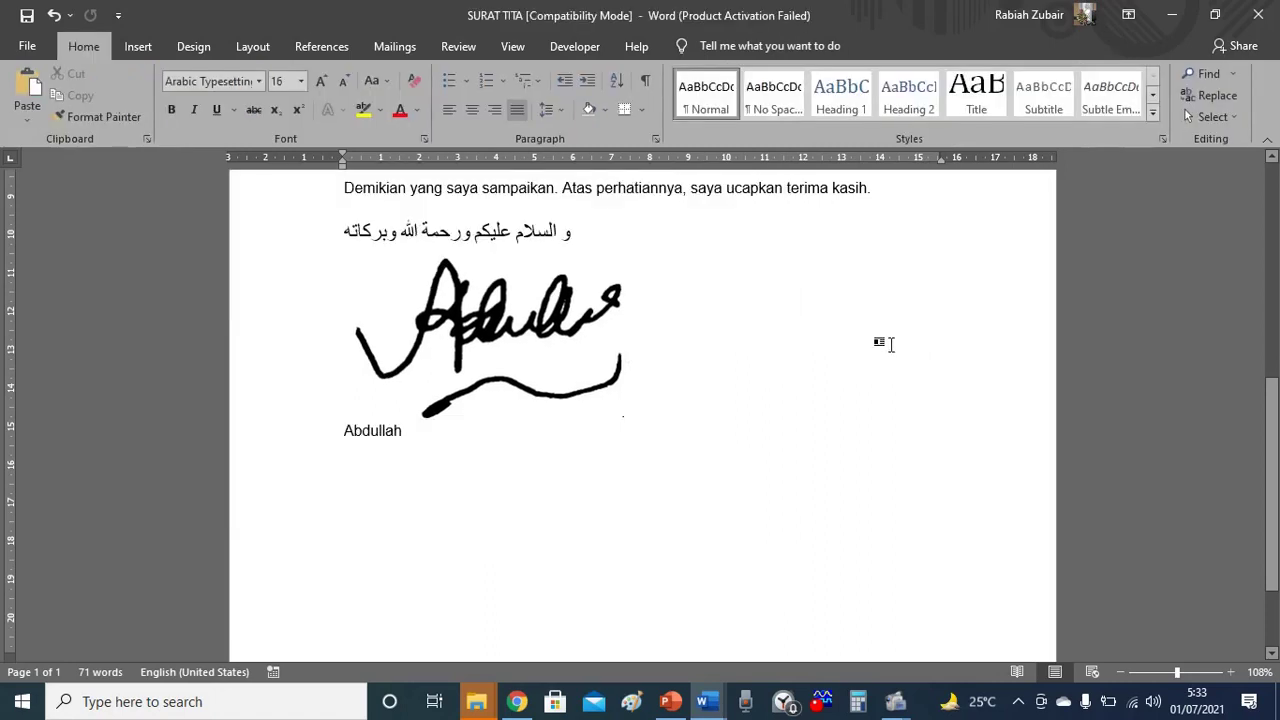
- Scale the signature picture down to about 1,81 × 3,1 cm above the typed name
left_click(578, 272)
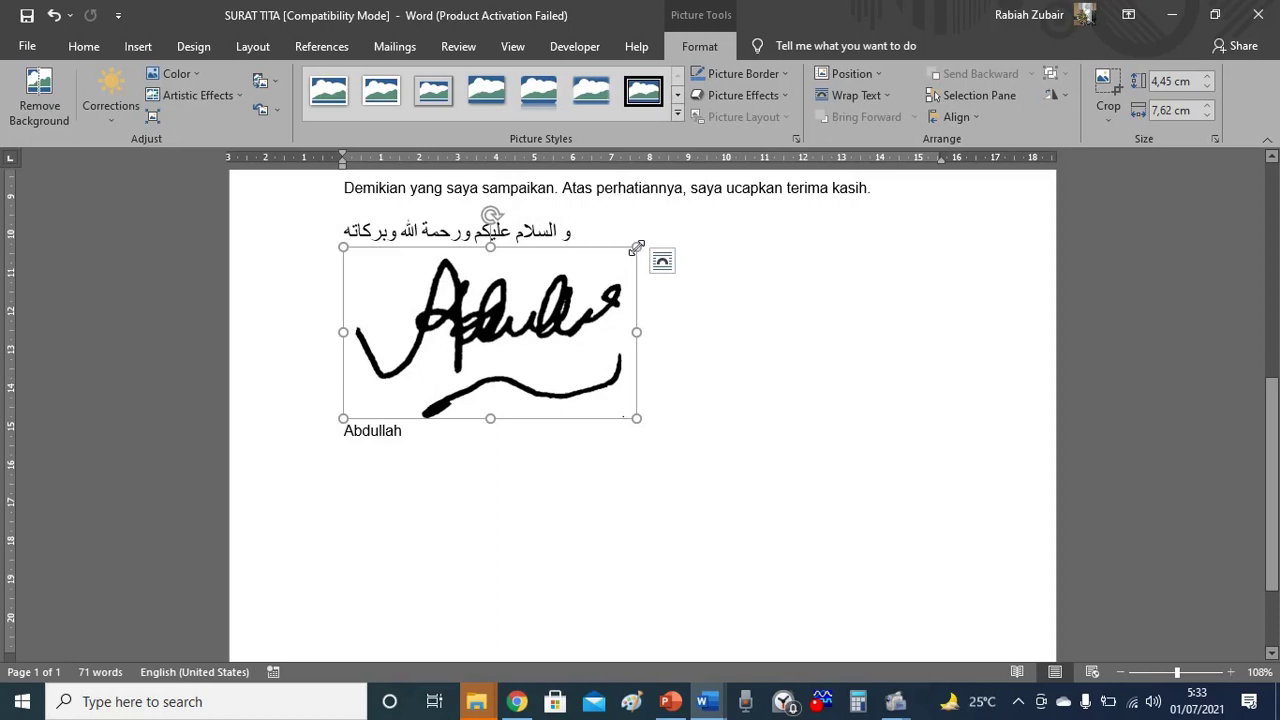
mouse_move(637, 247)
left_mouse_down()
mouse_move(430, 312)
mouse_move(522, 360)
mouse_move(484, 313)
left_mouse_up()
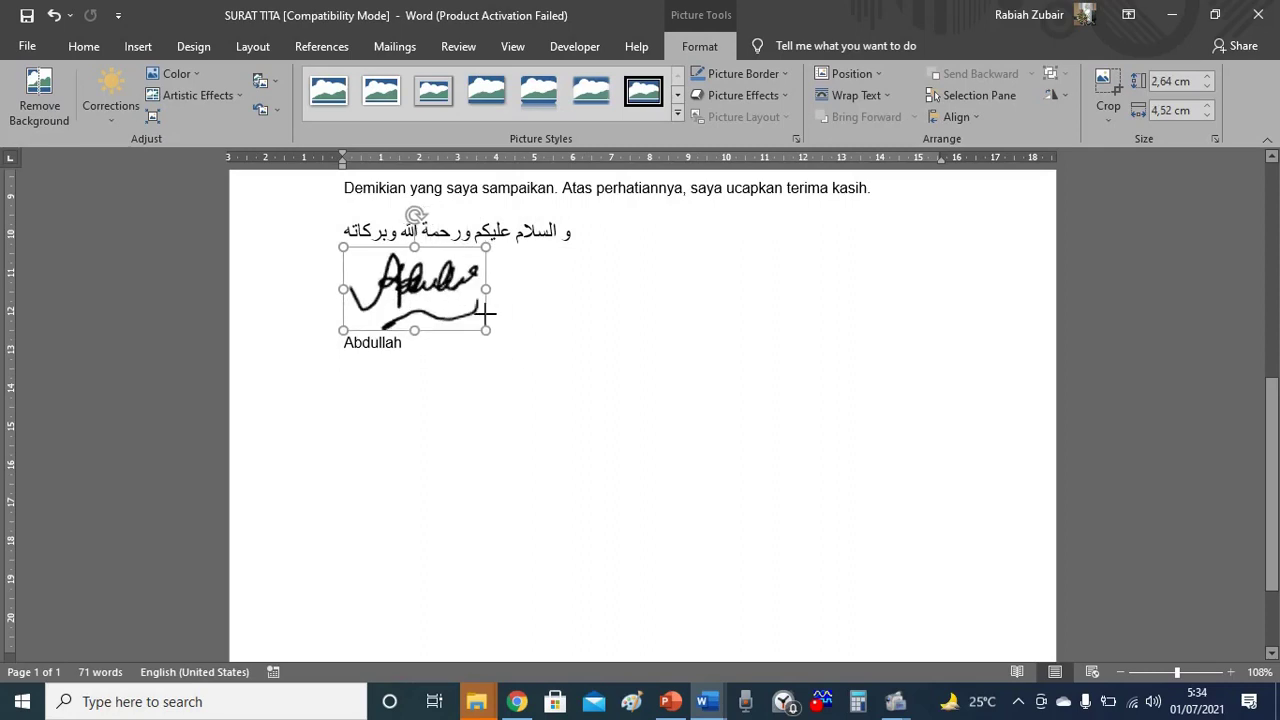
mouse_move(485, 313)
left_mouse_down()
mouse_move(485, 326)
mouse_move(463, 305)
left_mouse_up()
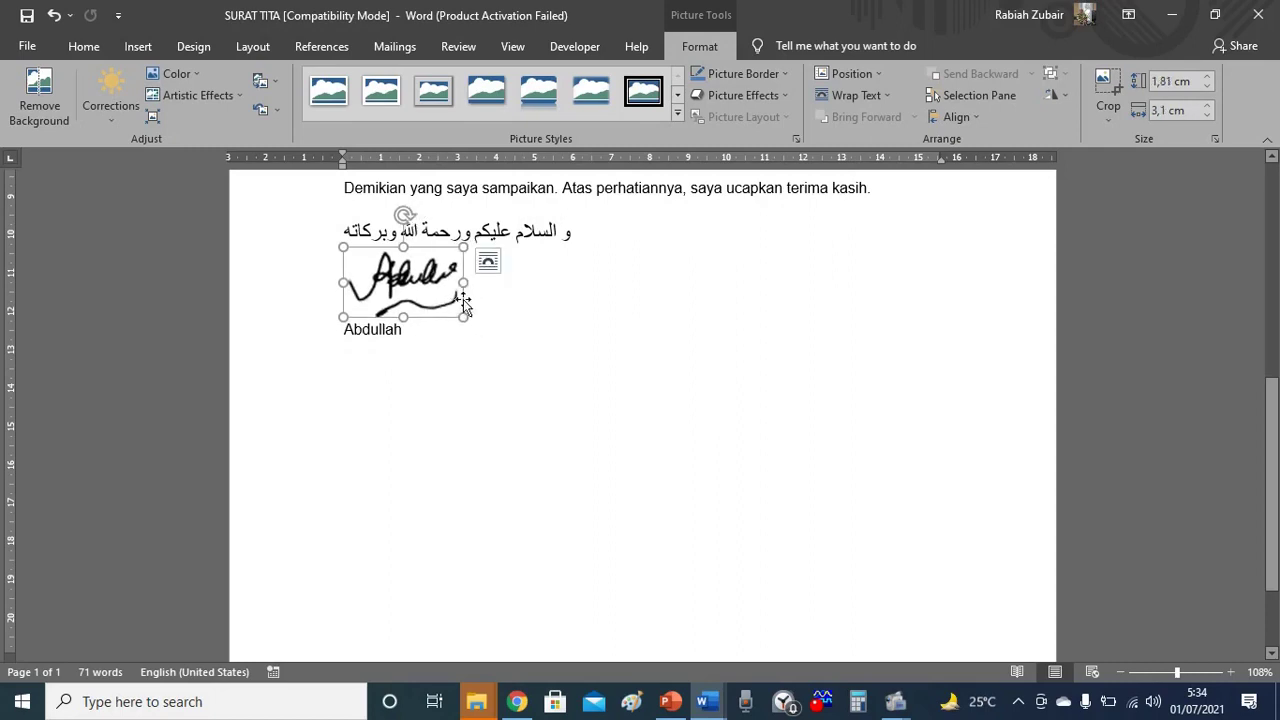
left_click(560, 361)
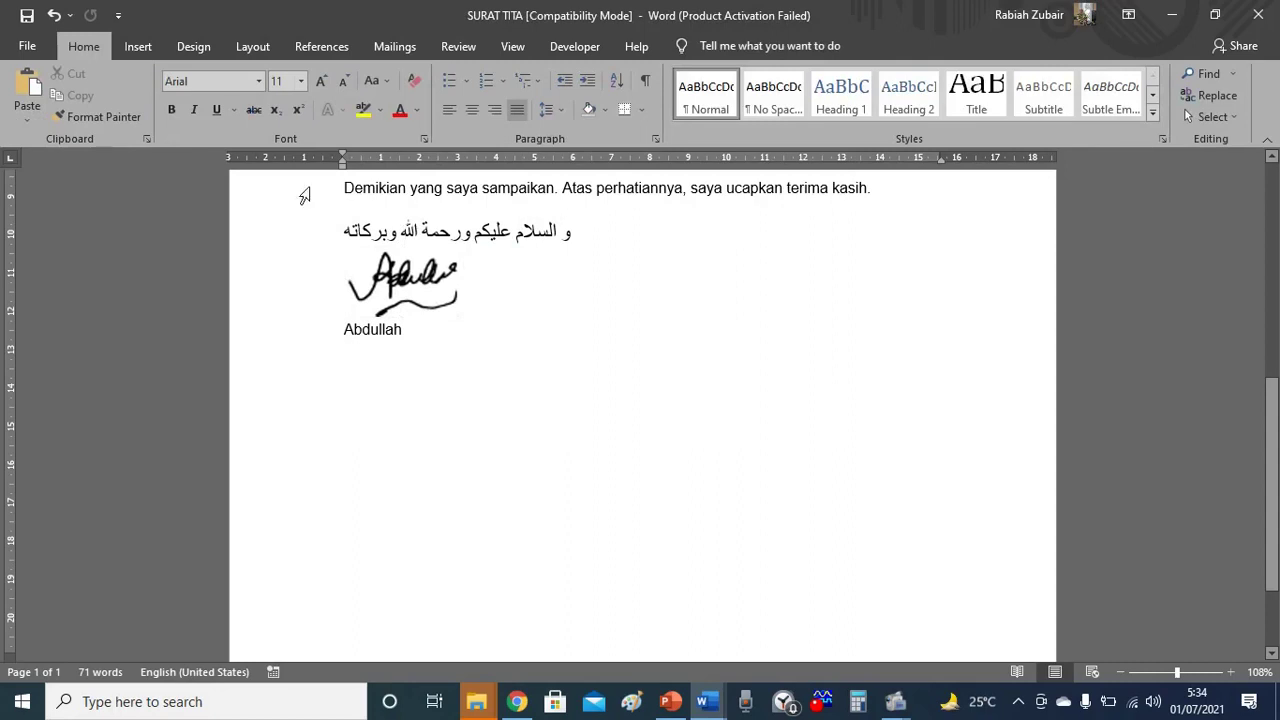
left_click(26, 52)
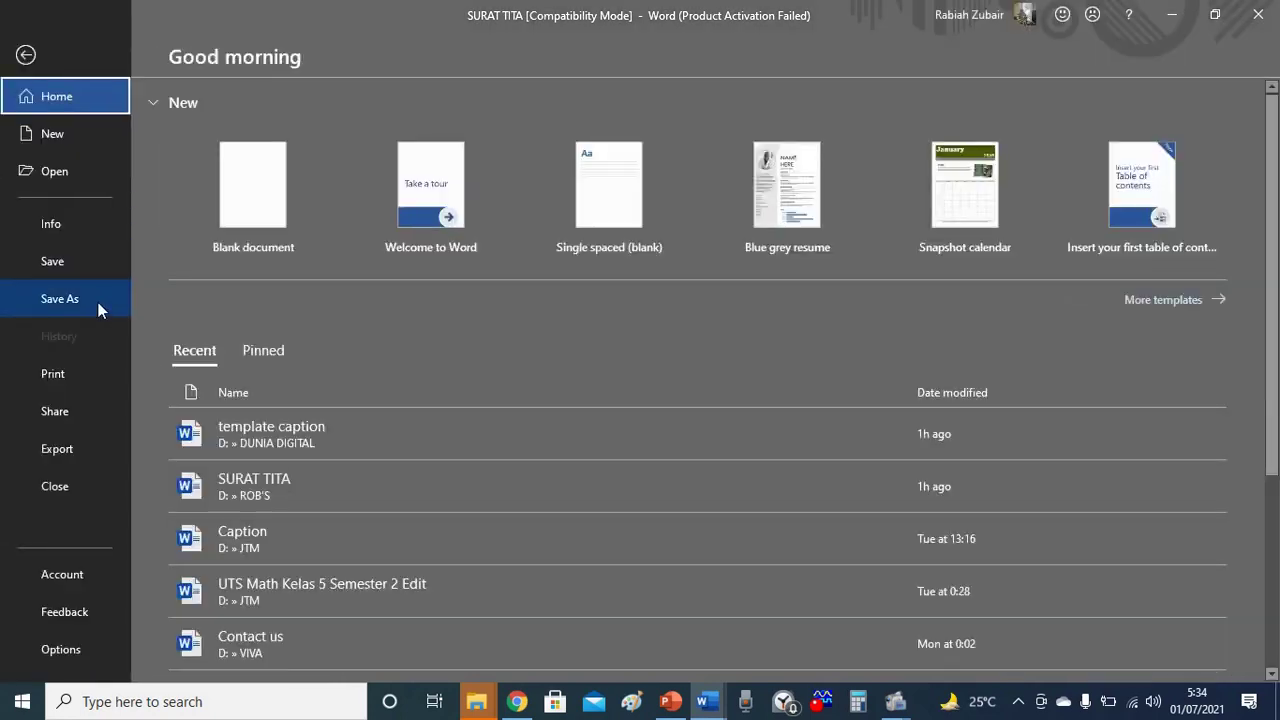
left_click(100, 305)
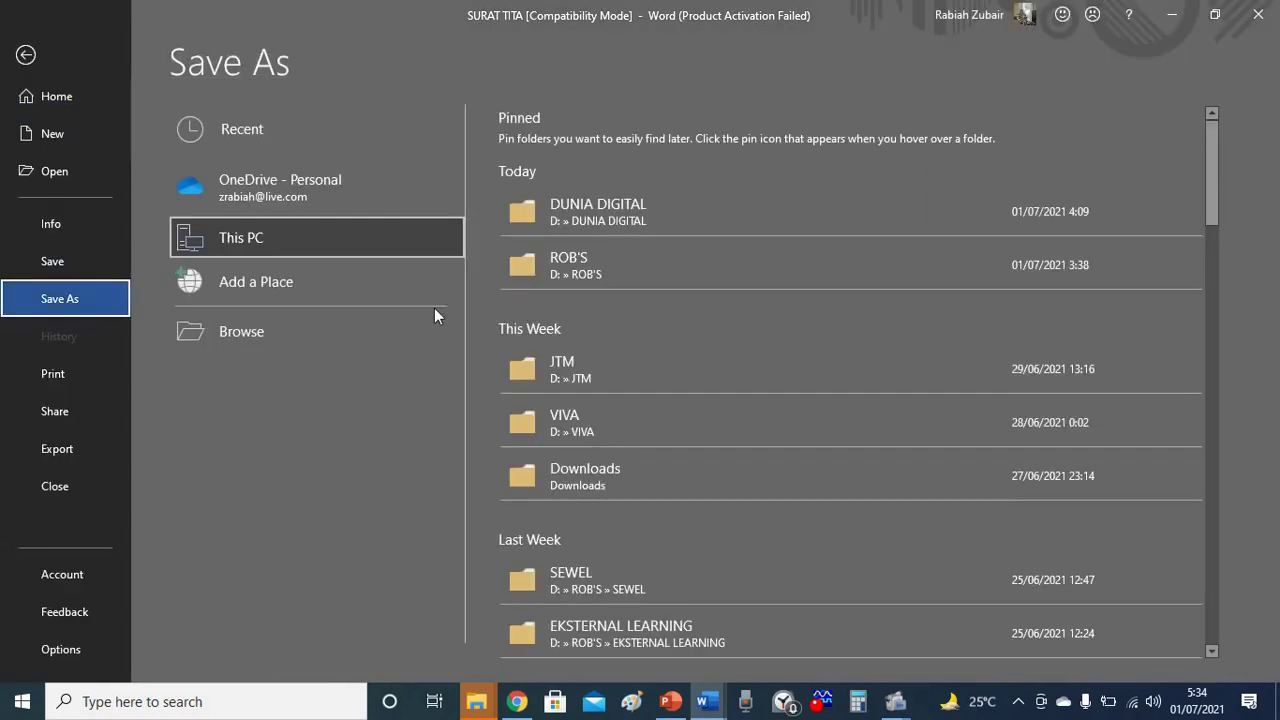
left_click(600, 268)
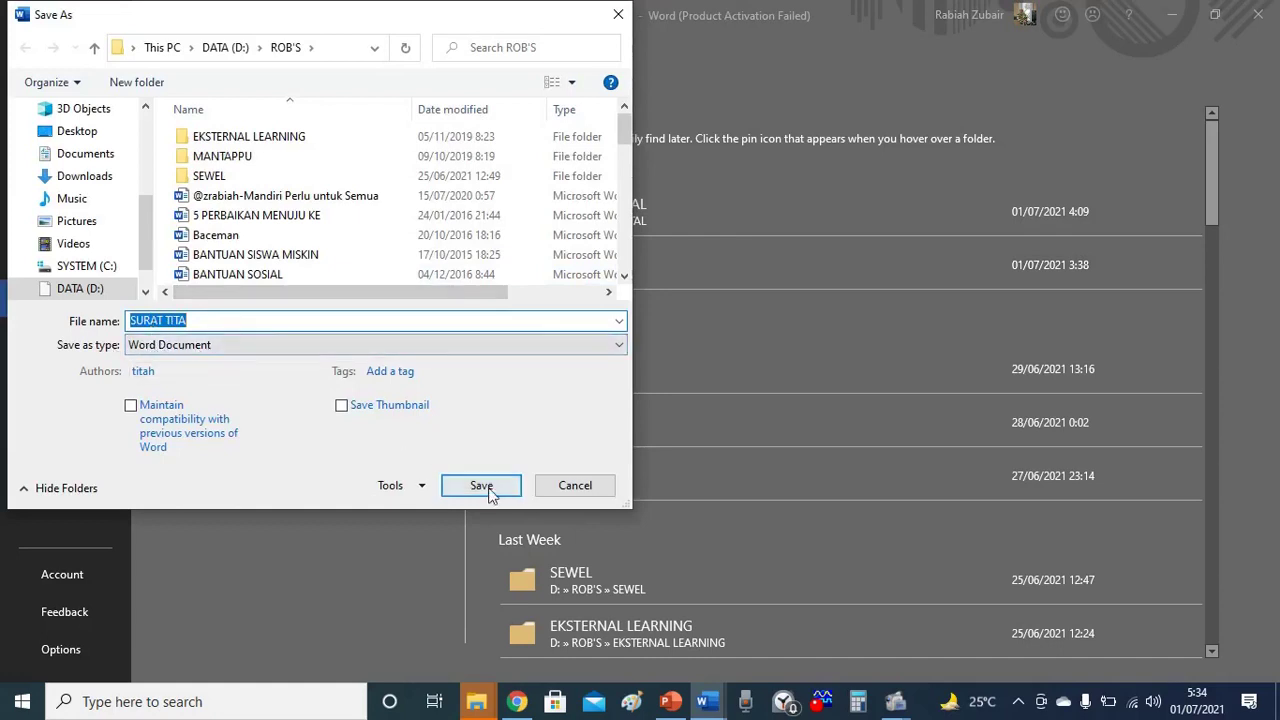
left_click(562, 489)
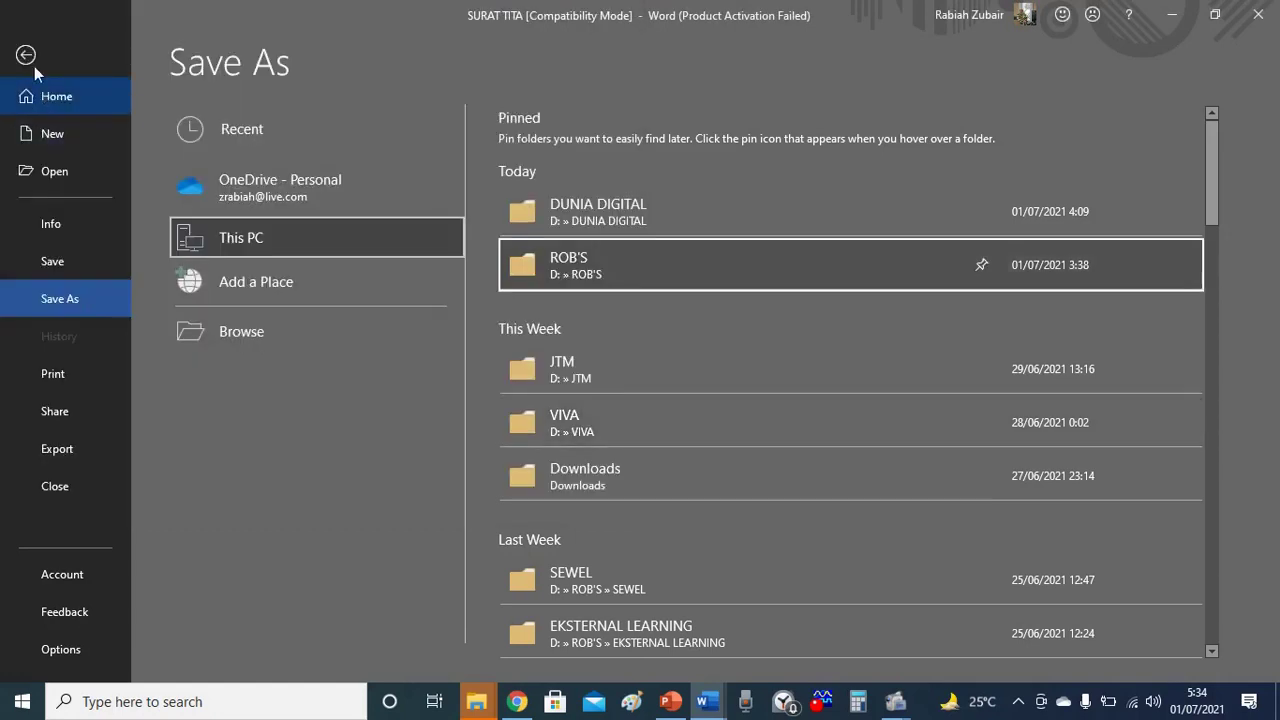
left_click(26, 56)
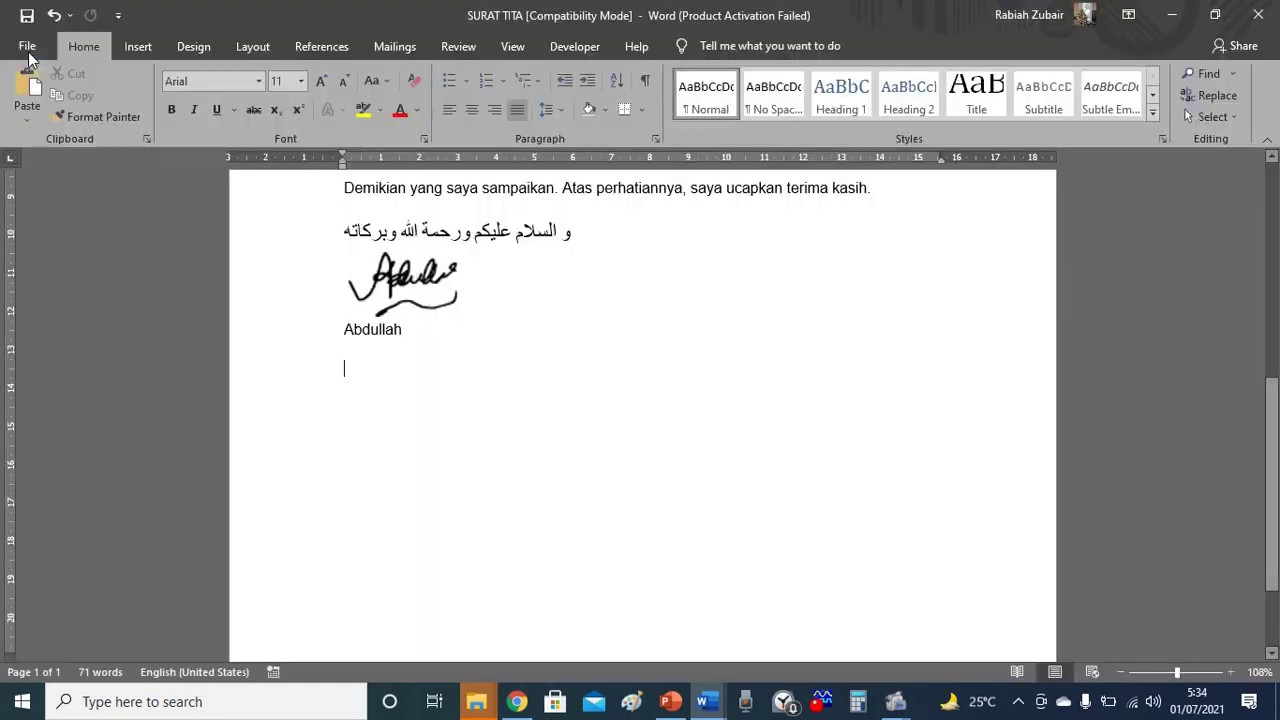